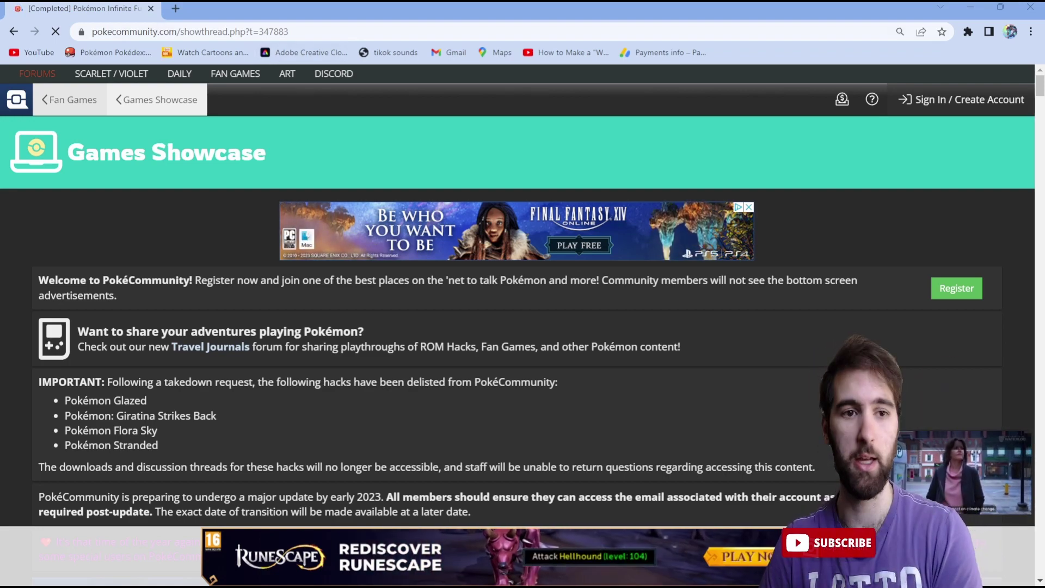
Scroll down the Pokémon Infinite Fusion thread to its Screenshots section.
scroll(522, 326, down, 5)
scroll(522, 326, down, 8)
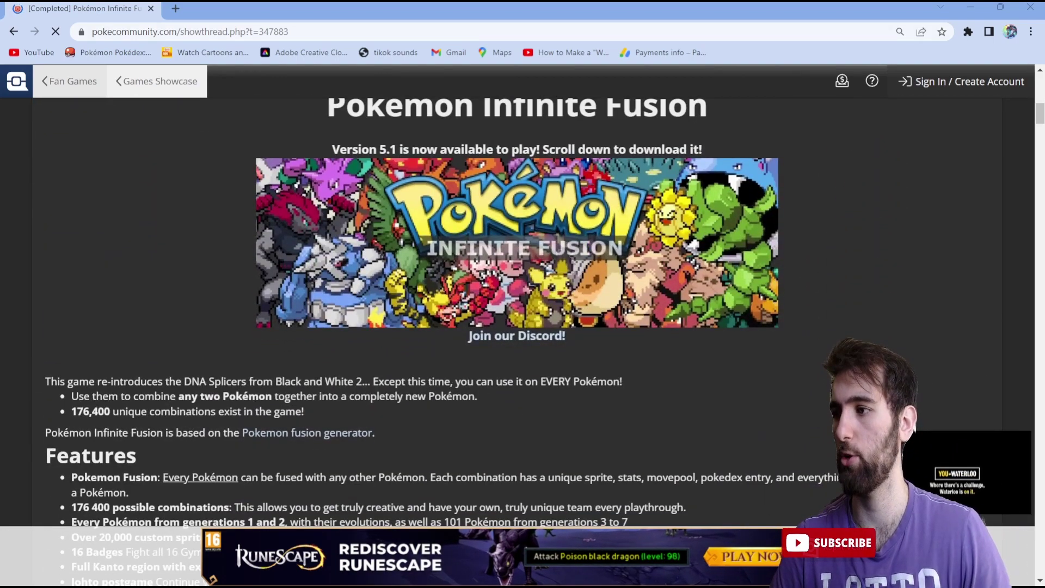
scroll(522, 327, up, 1)
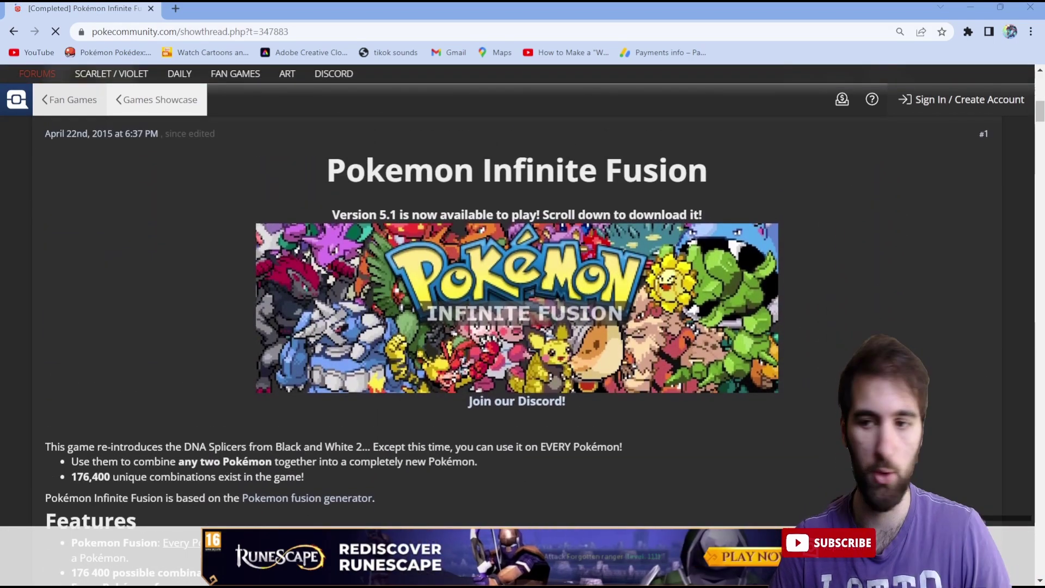
scroll(523, 327, down, 3)
scroll(522, 326, down, 6)
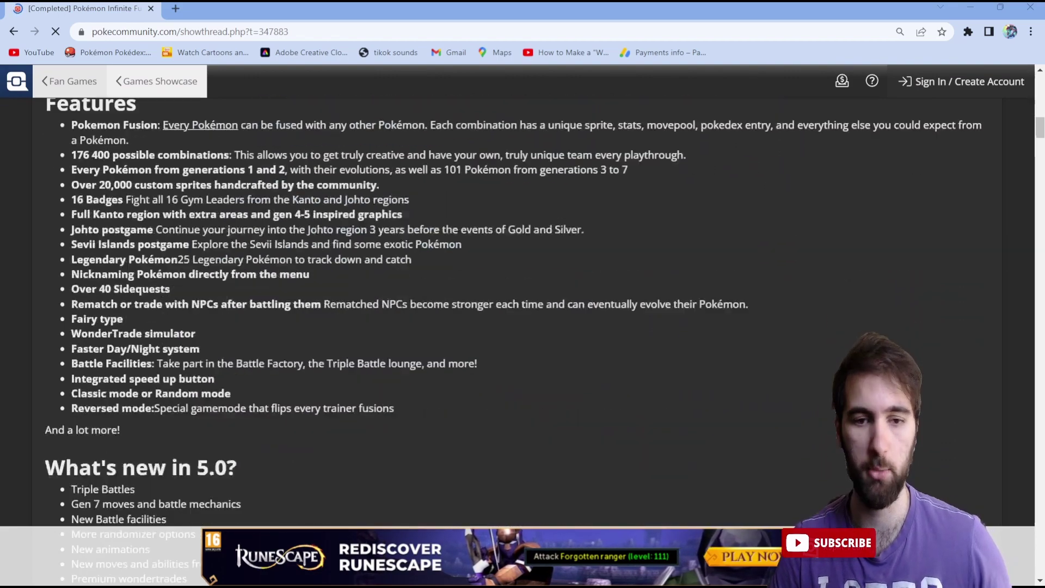
scroll(522, 327, down, 3)
scroll(523, 327, down, 1)
scroll(523, 327, down, 1)
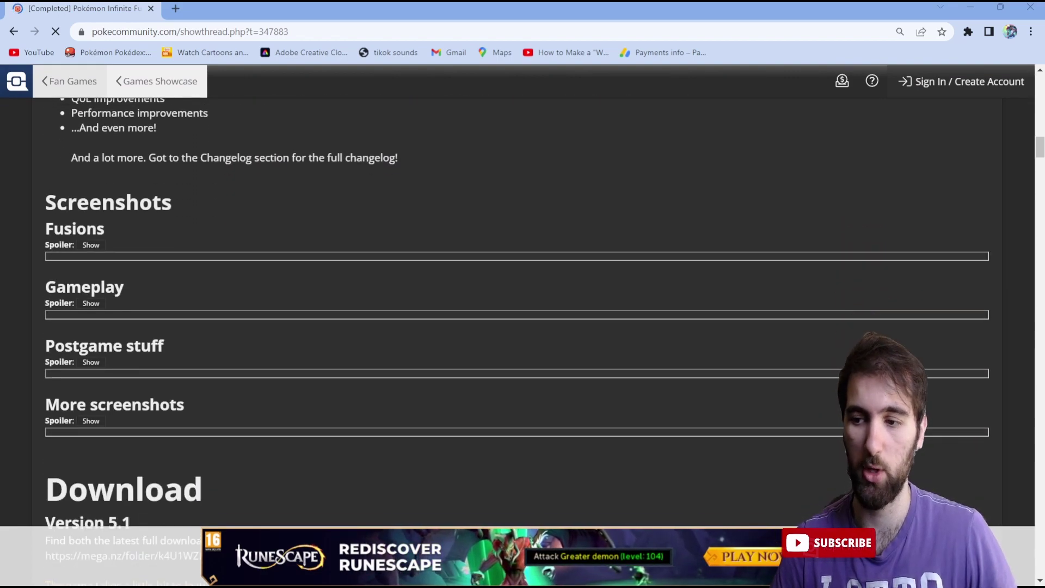
Expand the Gameplay screenshots spoiler, look through them, then collapse it again.
click(91, 303)
scroll(259, 321, down, 2)
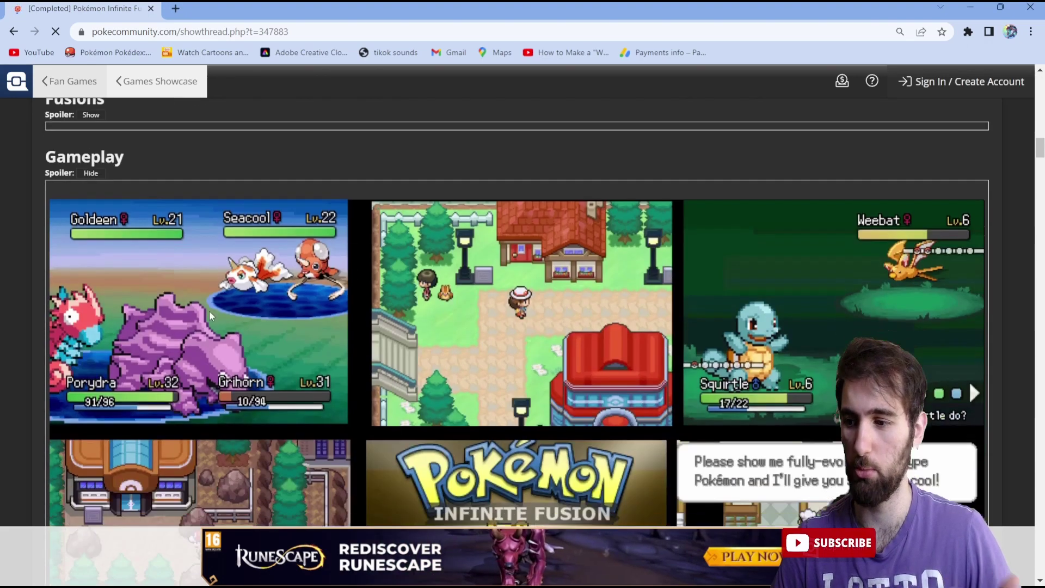
scroll(333, 242, down, 5)
scroll(471, 289, up, 5)
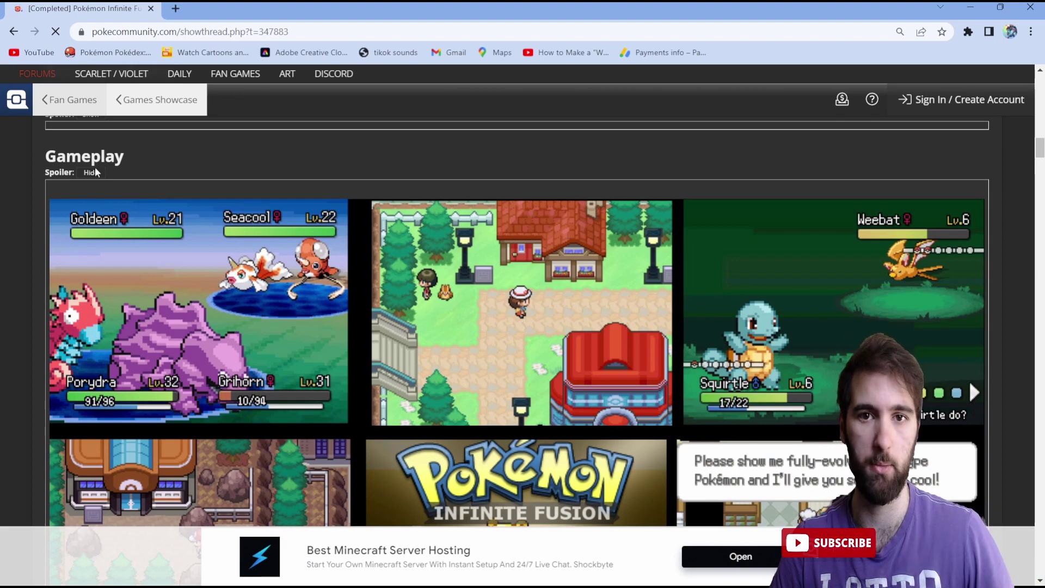
click(91, 172)
Read the 'How to install a patch' steps, hide them, and return to the Download section.
scroll(94, 184, up, 2)
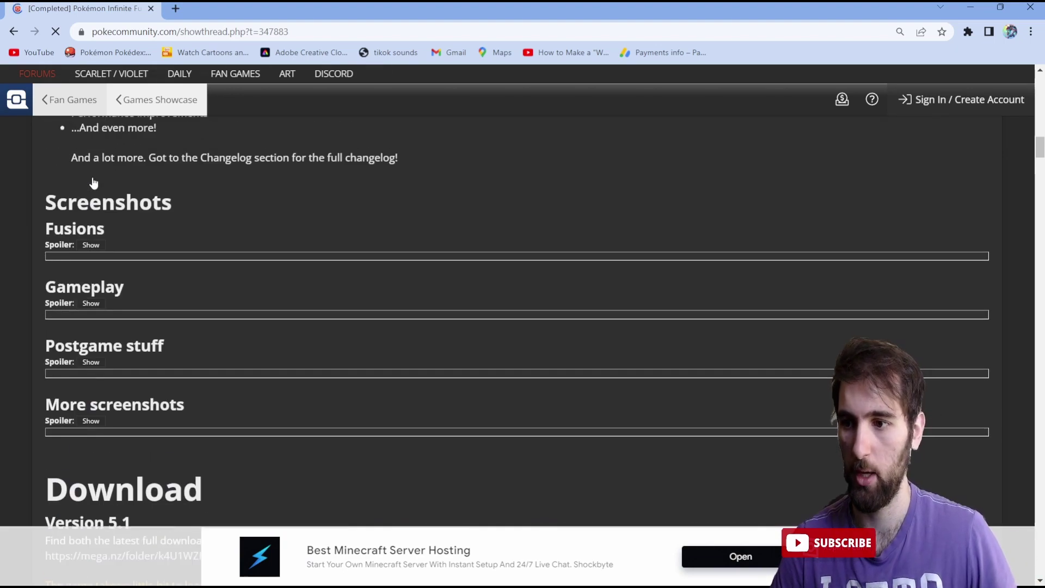
scroll(102, 188, down, 5)
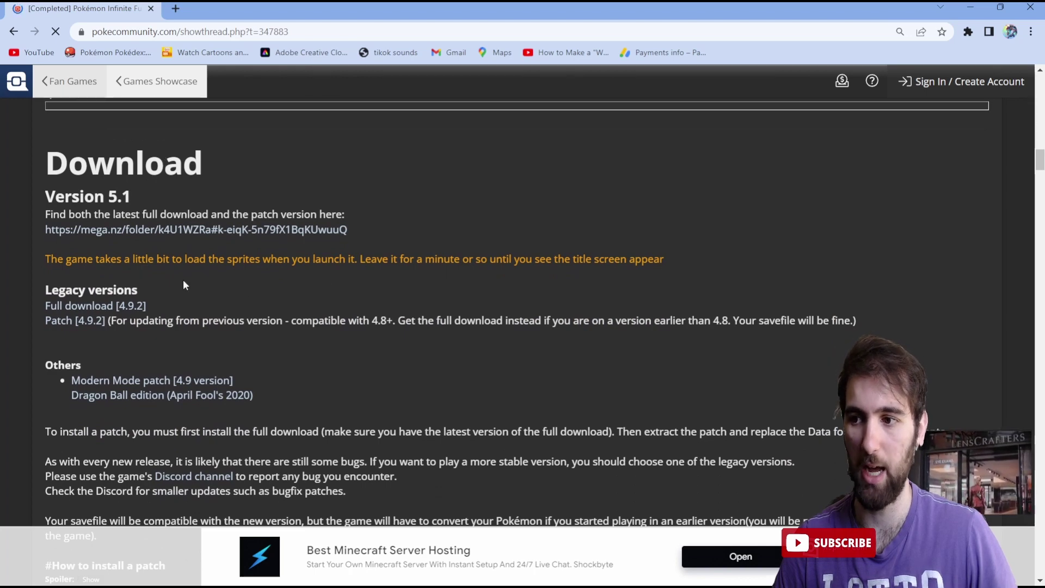
scroll(272, 288, down, 4)
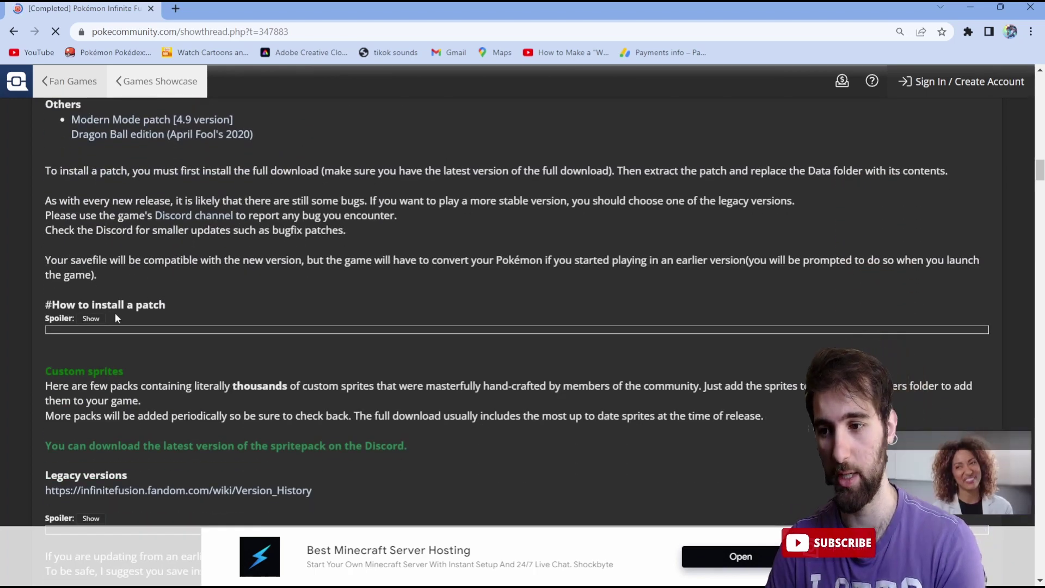
click(91, 319)
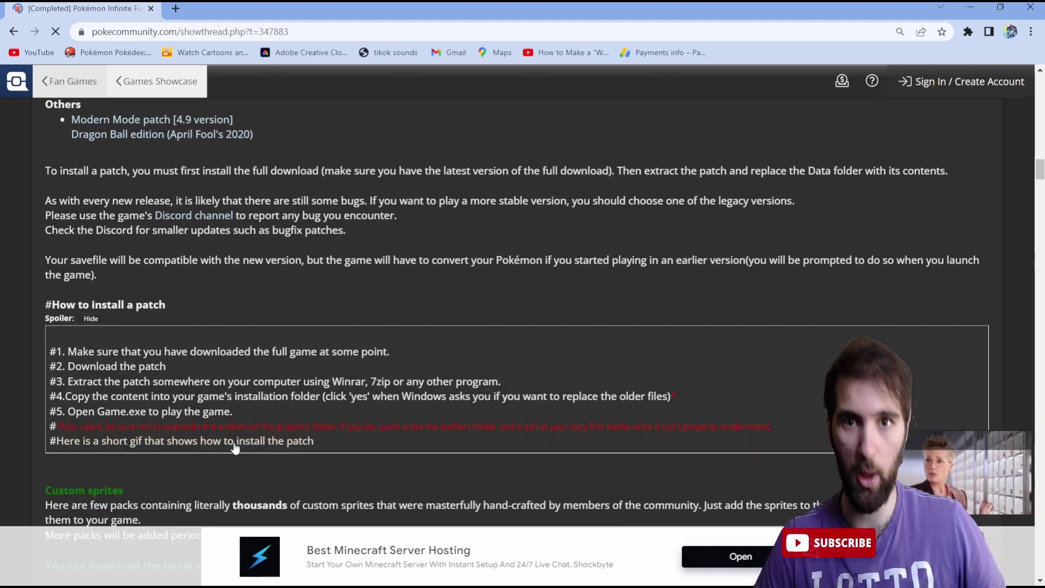
click(93, 318)
scroll(117, 306, up, 3)
scroll(119, 304, up, 1)
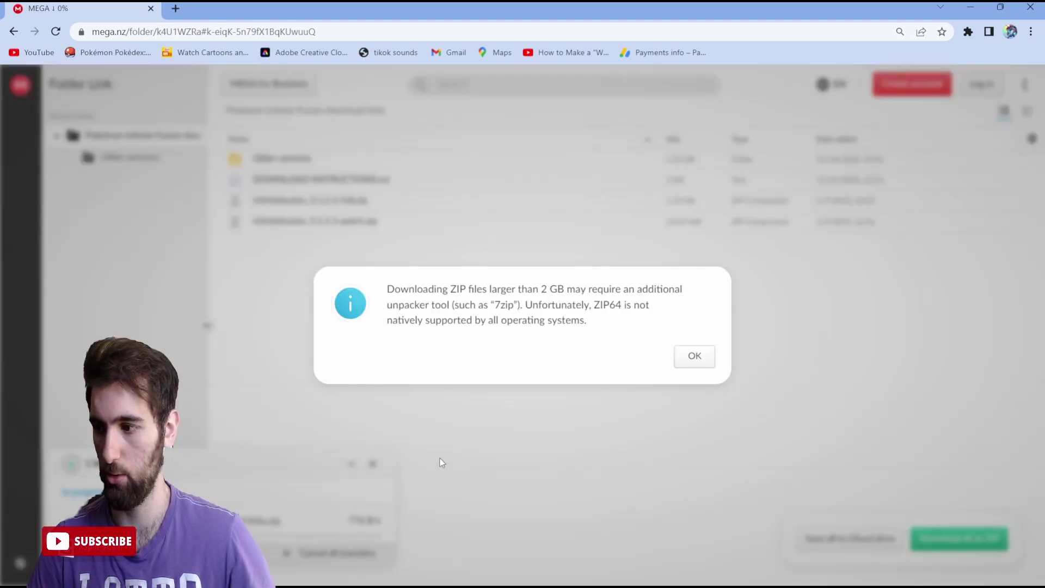
Dismiss MEGA's notice about the ZIP download.
click(337, 318)
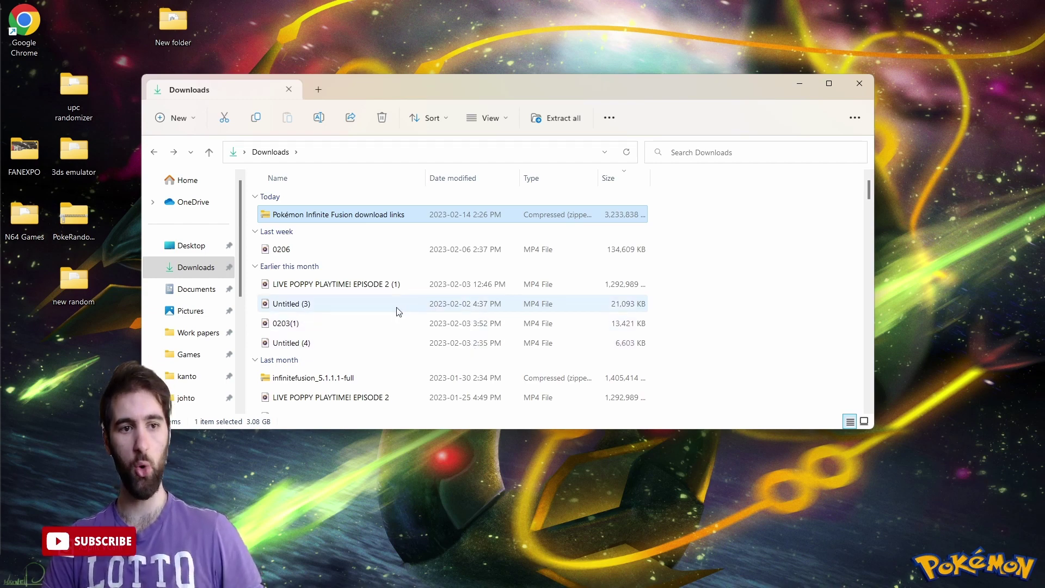
Open the downloaded ZIP and its inner folder holding the game archives.
double_click(360, 218)
click(338, 200)
double_click(339, 200)
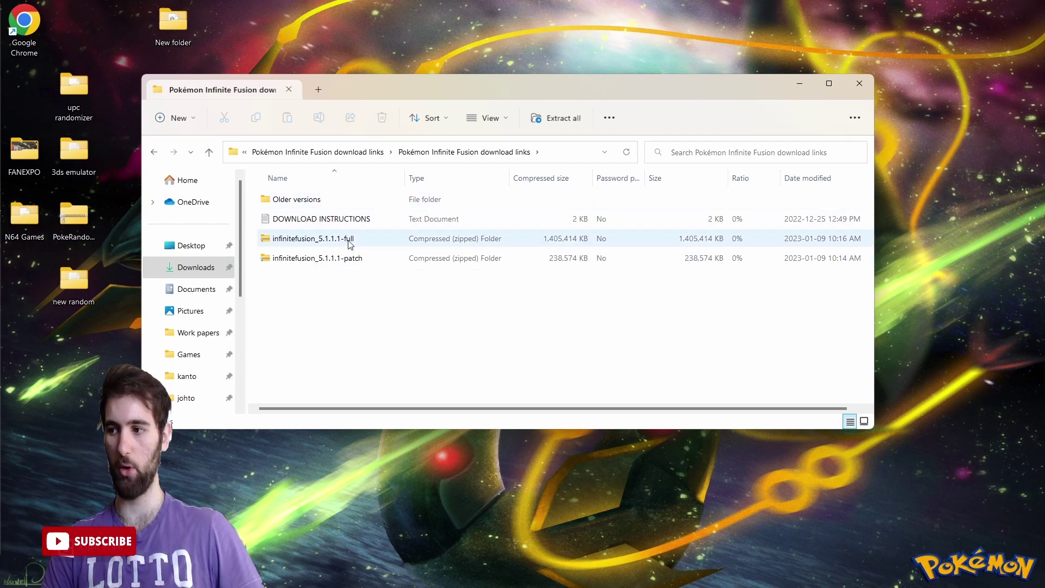
Create a new desktop folder, keeping the default name 'New folder (2)'.
drag(371, 87, 380, 116)
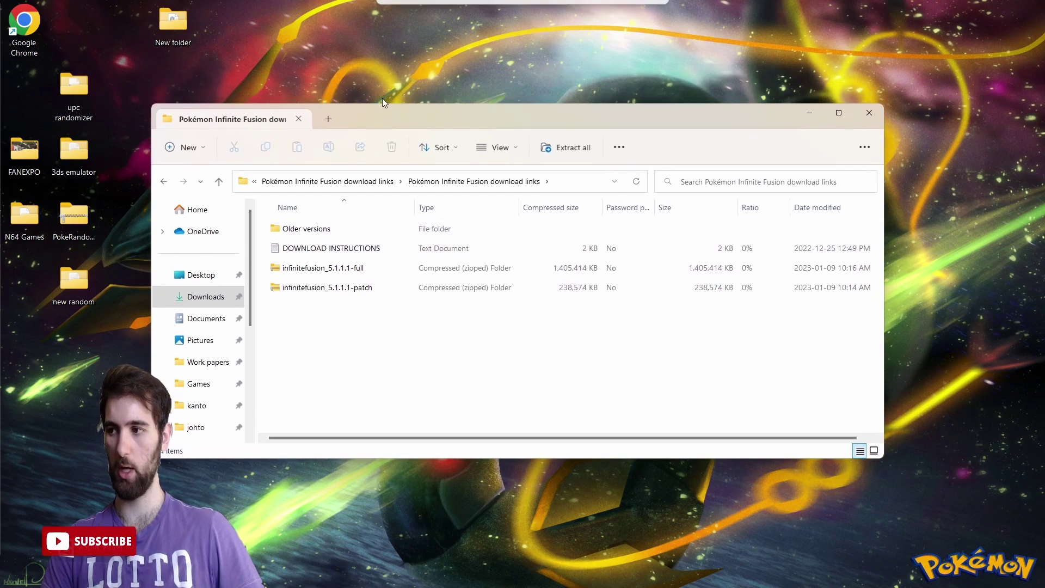
right_click(383, 39)
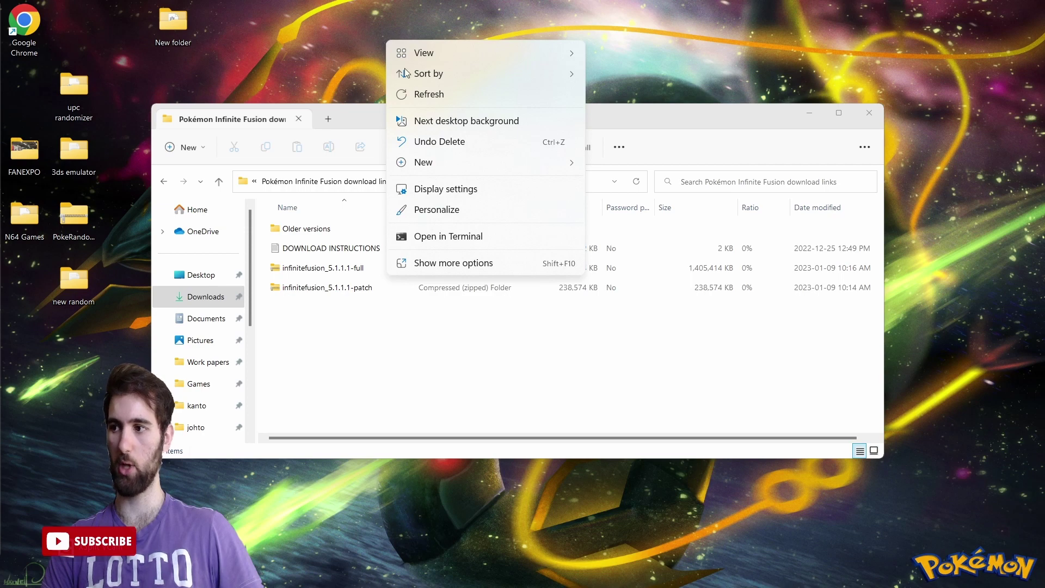
mouse_move(413, 166)
click(603, 163)
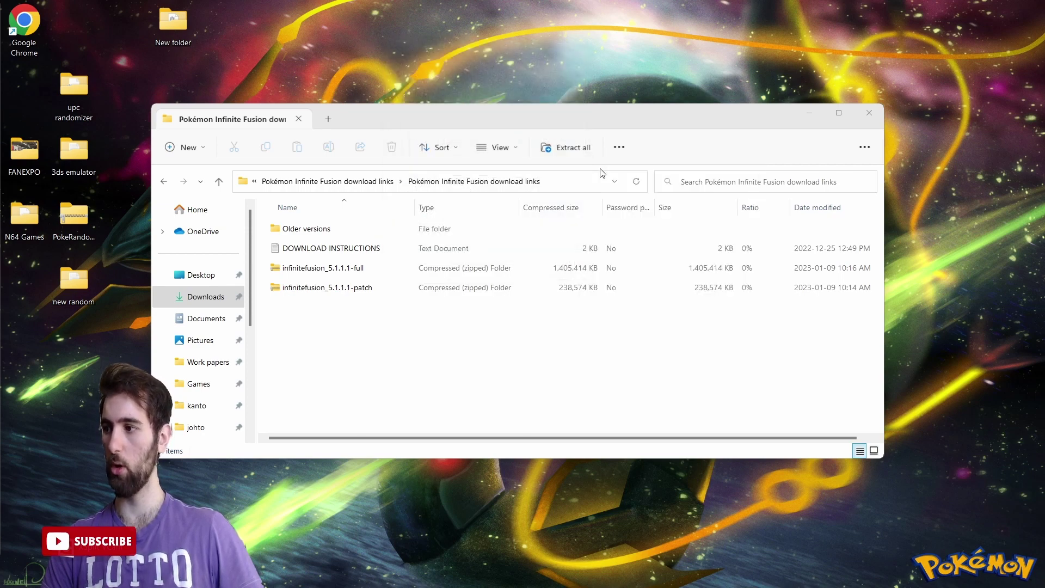
key(Return)
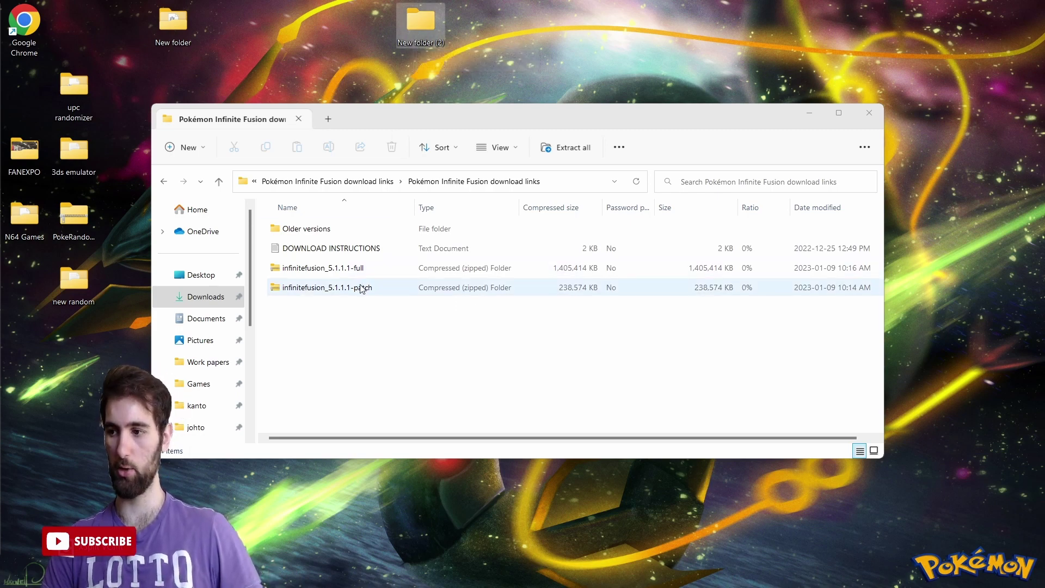
Copy the patch ZIP into New folder (2) and confirm it is there.
drag(359, 288, 429, 27)
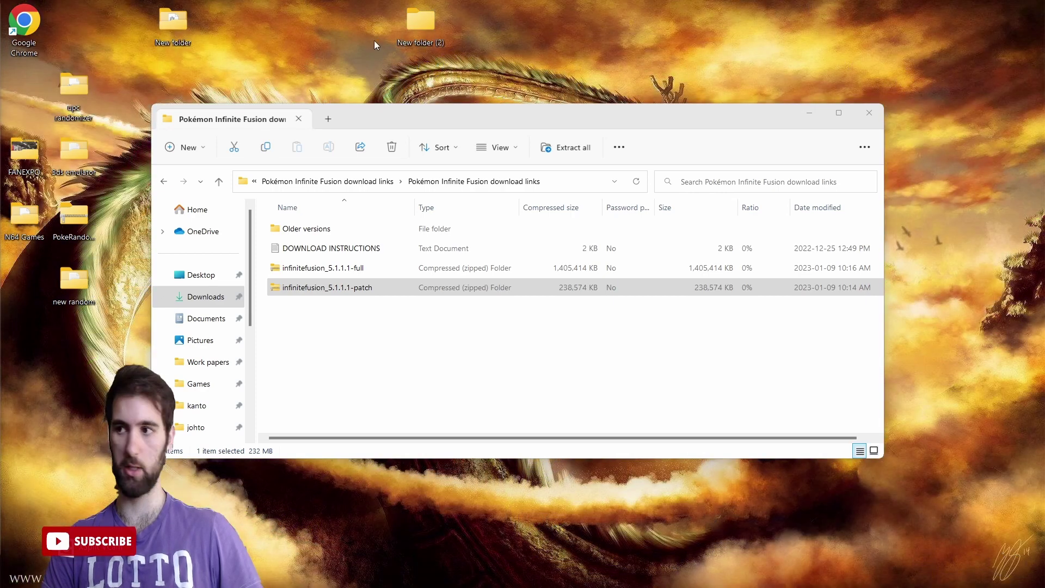
double_click(425, 22)
click(376, 251)
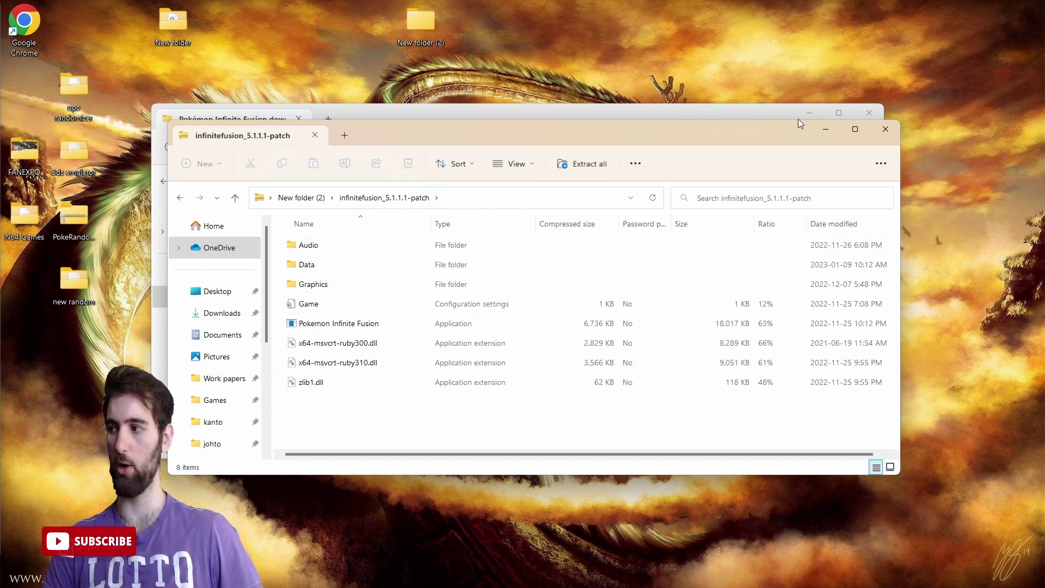
Minimize the patch archive, check the browser download, and return to the download-links folder.
click(824, 131)
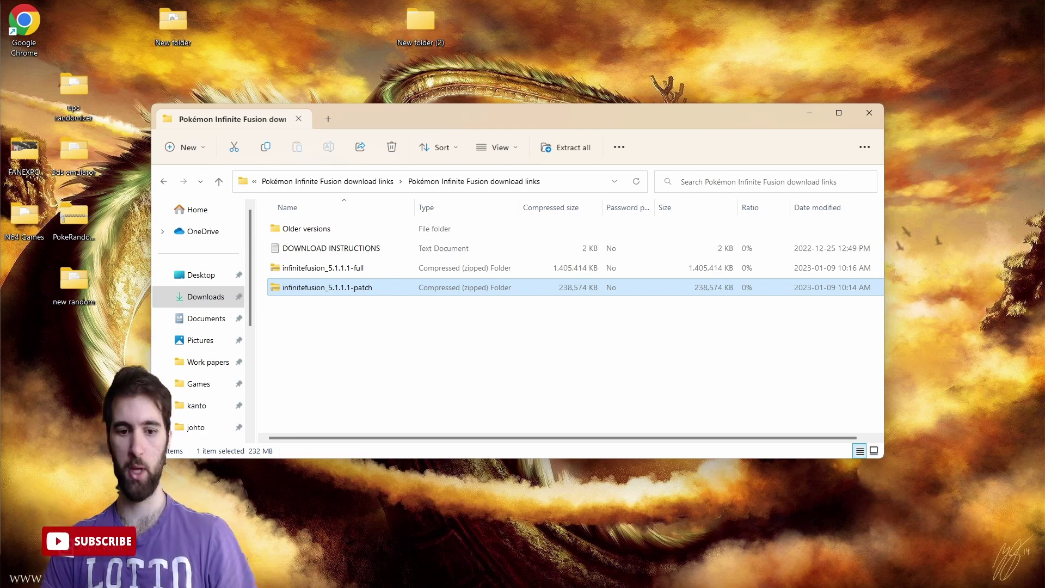
key(alt+Tab)
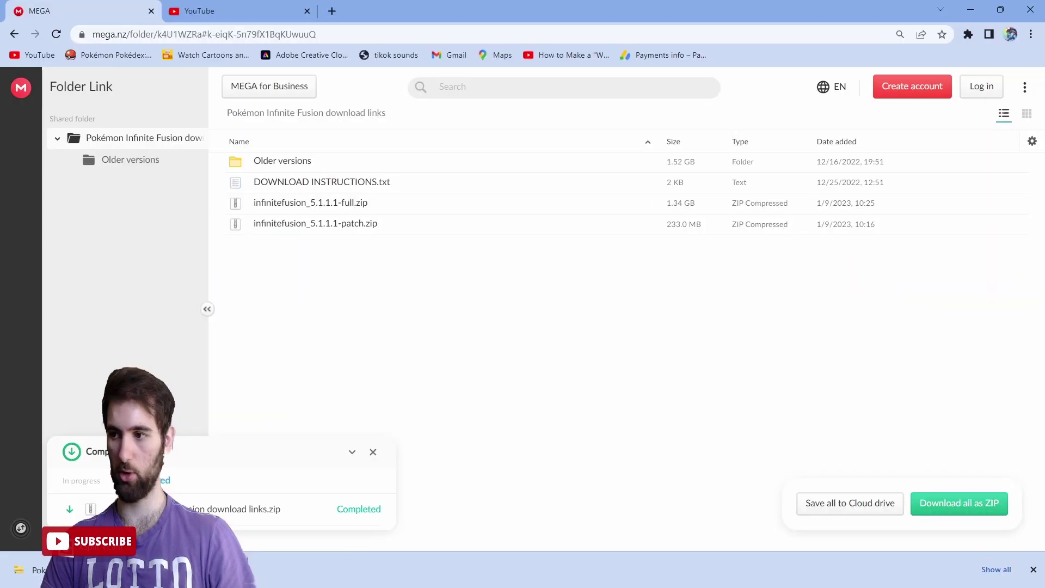
click(969, 9)
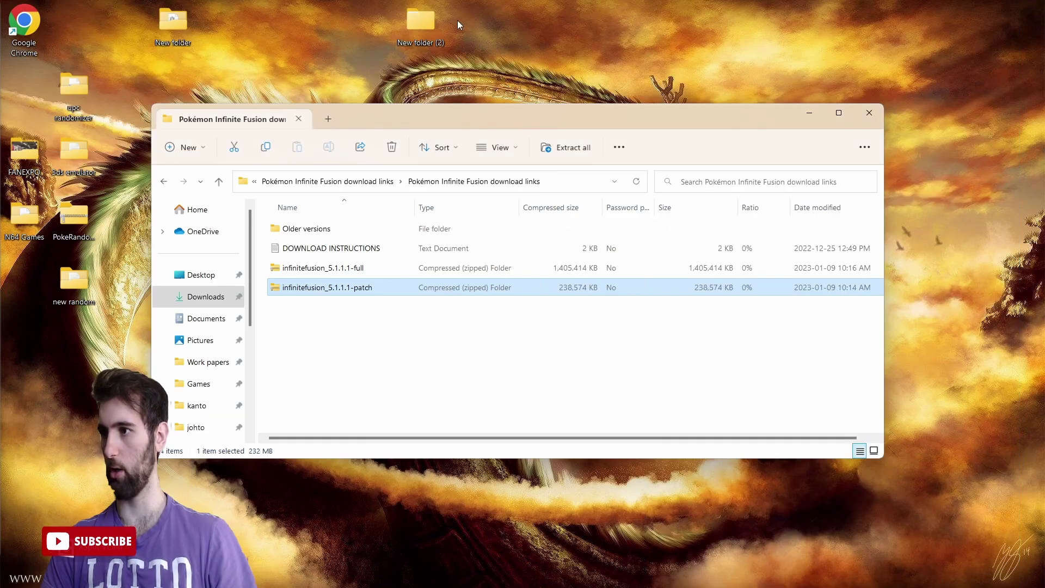
Open the patch ZIP inside New folder (2) and try running Pokemon Infinite Fusion from it.
double_click(427, 20)
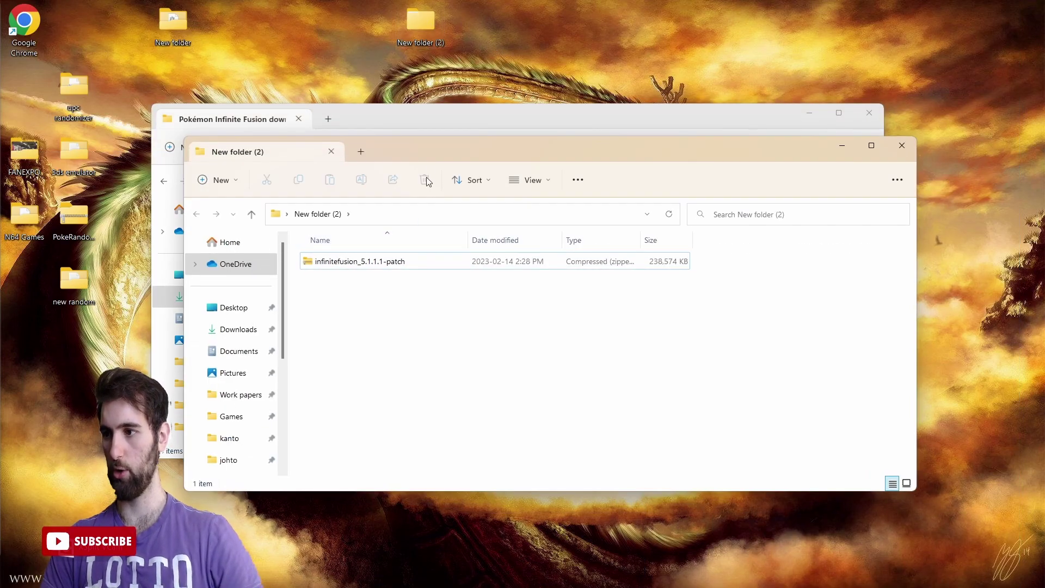
drag(429, 142, 450, 95)
click(417, 208)
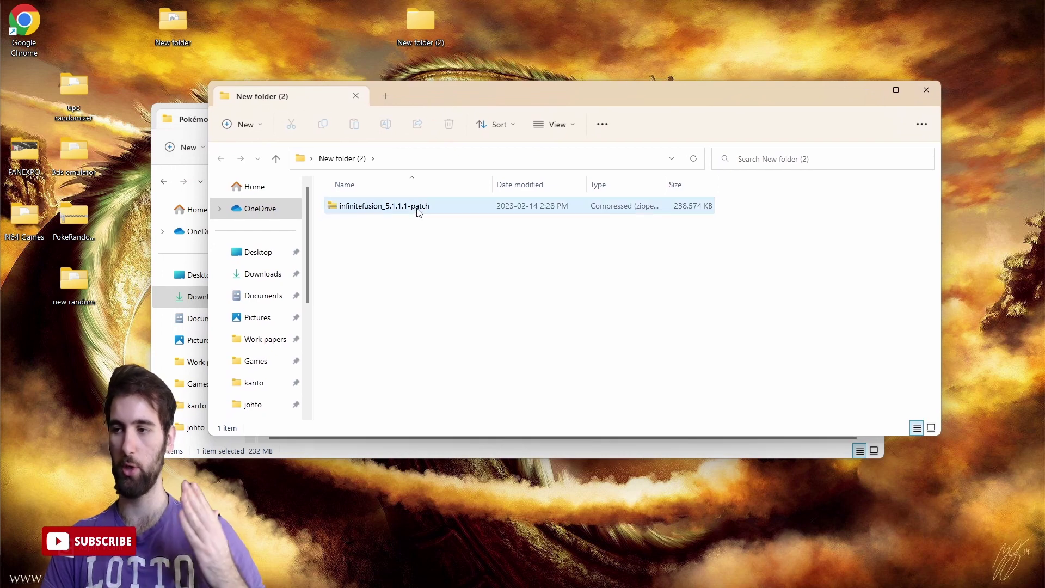
double_click(418, 210)
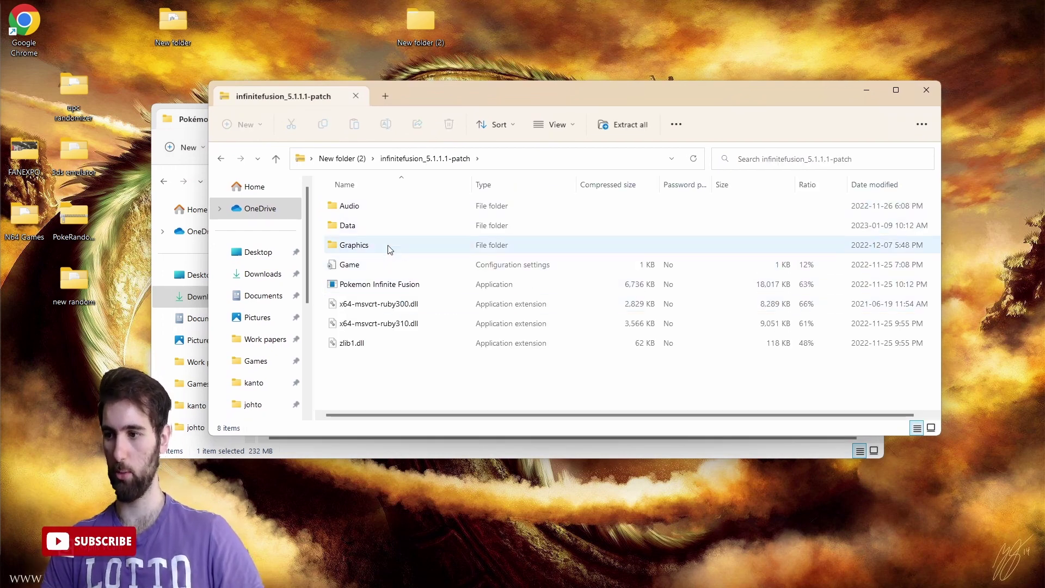
double_click(385, 285)
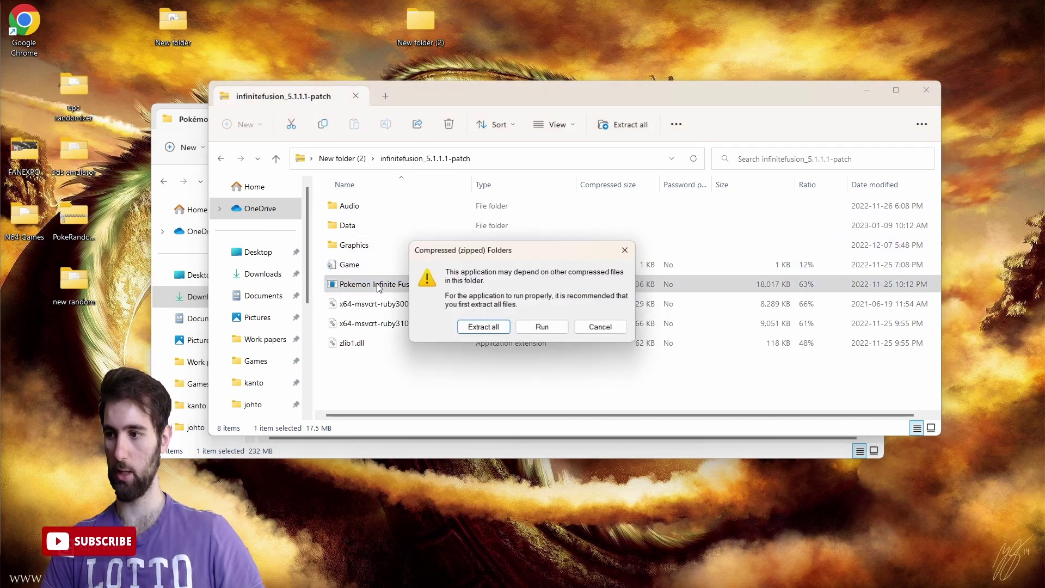
Extract all patch files to Desktop > New folder (2).
click(482, 327)
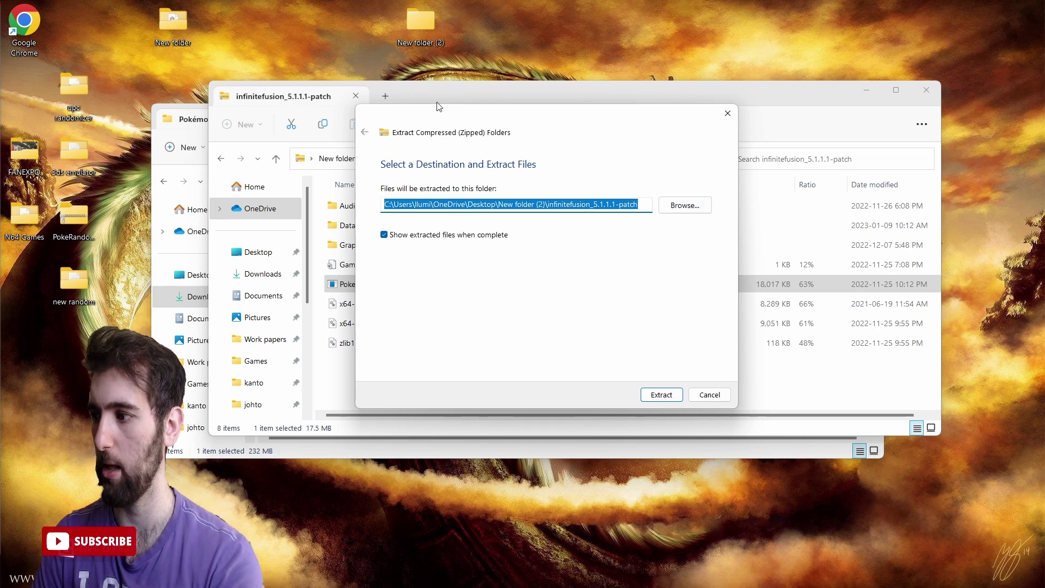
click(681, 210)
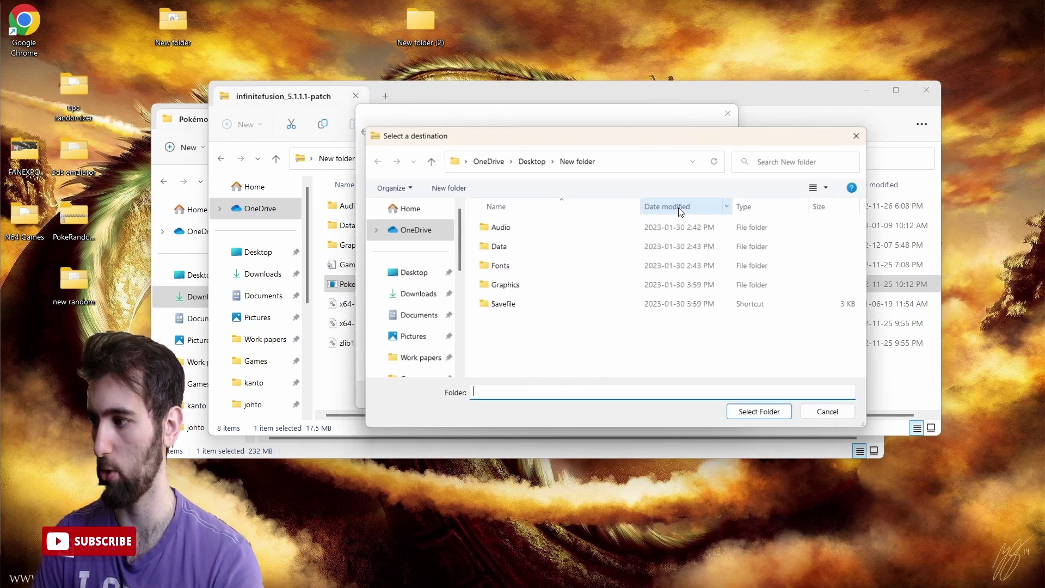
click(403, 272)
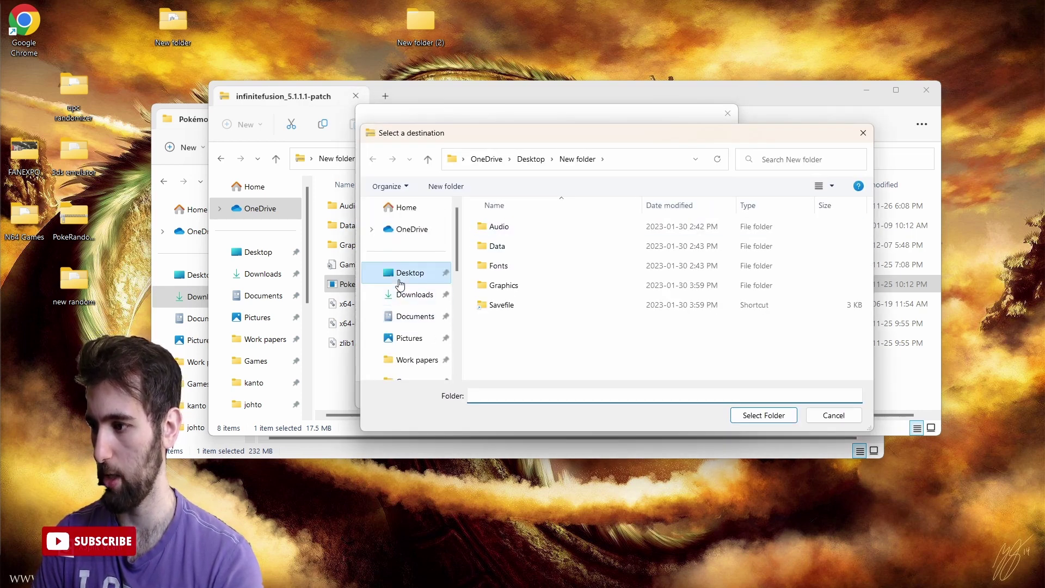
scroll(515, 277, down, 2)
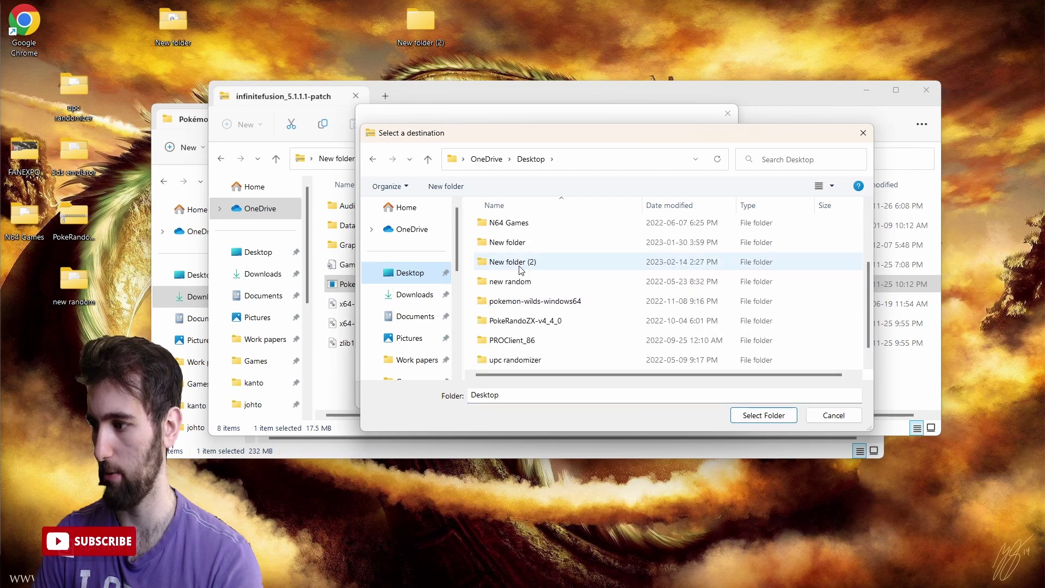
click(520, 263)
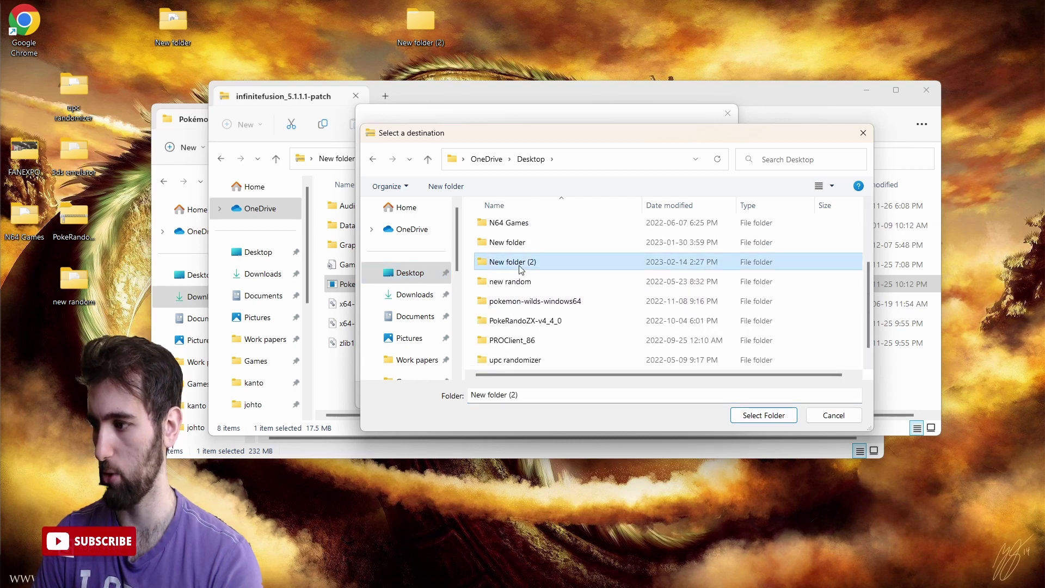
click(742, 413)
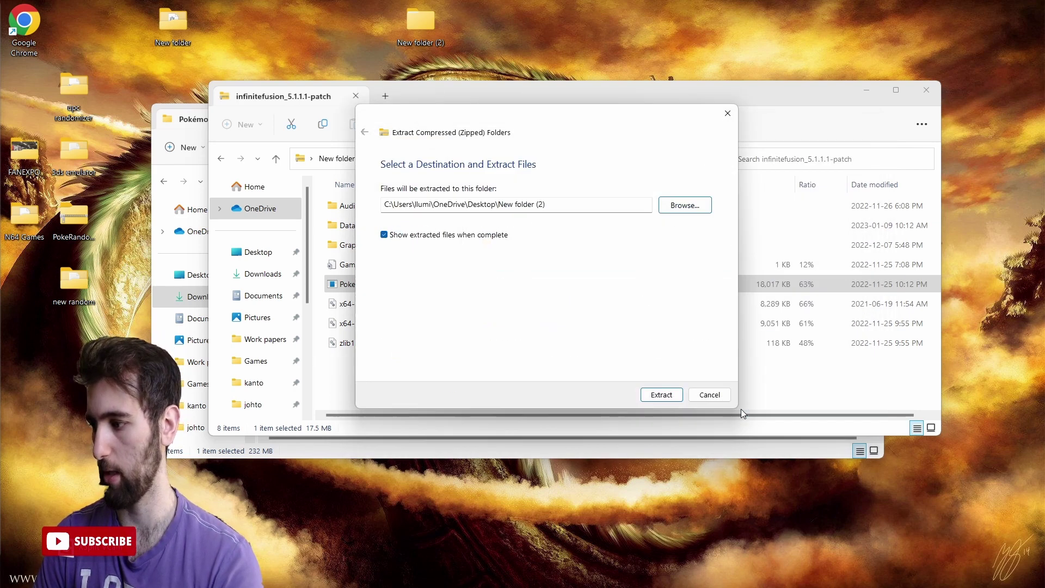
click(662, 395)
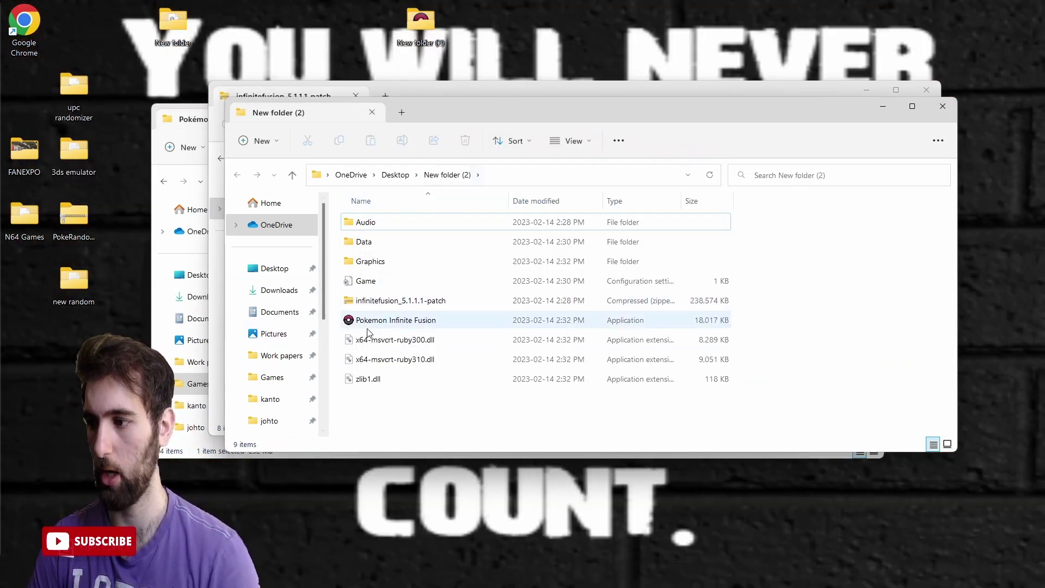
Run Pokemon Infinite Fusion from New folder (2) and move its window over the file list.
click(381, 321)
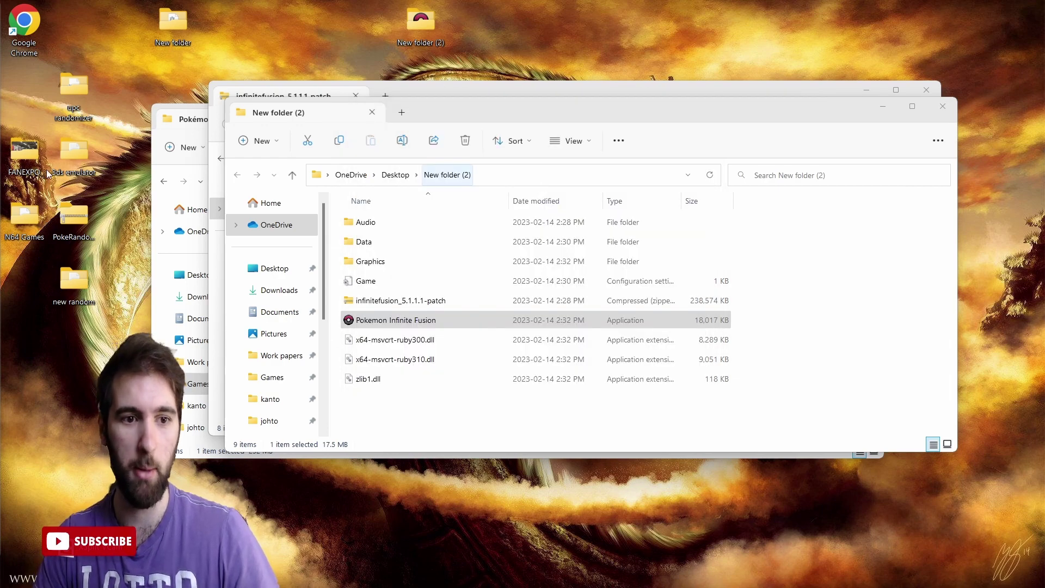
drag(648, 110, 498, 129)
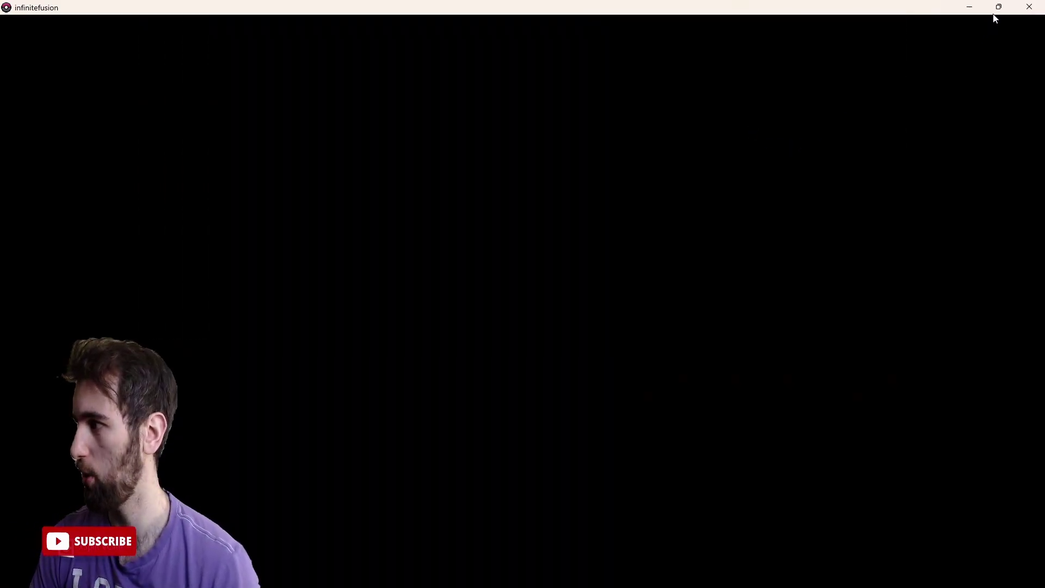
Restore the full-screen game to a window at the version 5.1.1.1 screen.
click(994, 10)
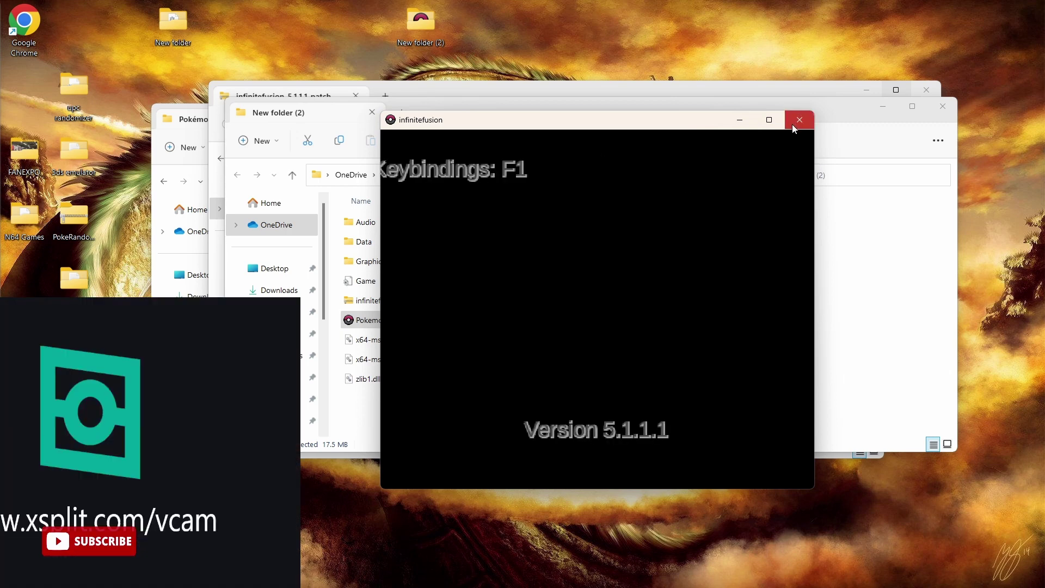
Close the infinitefusion game window.
click(794, 129)
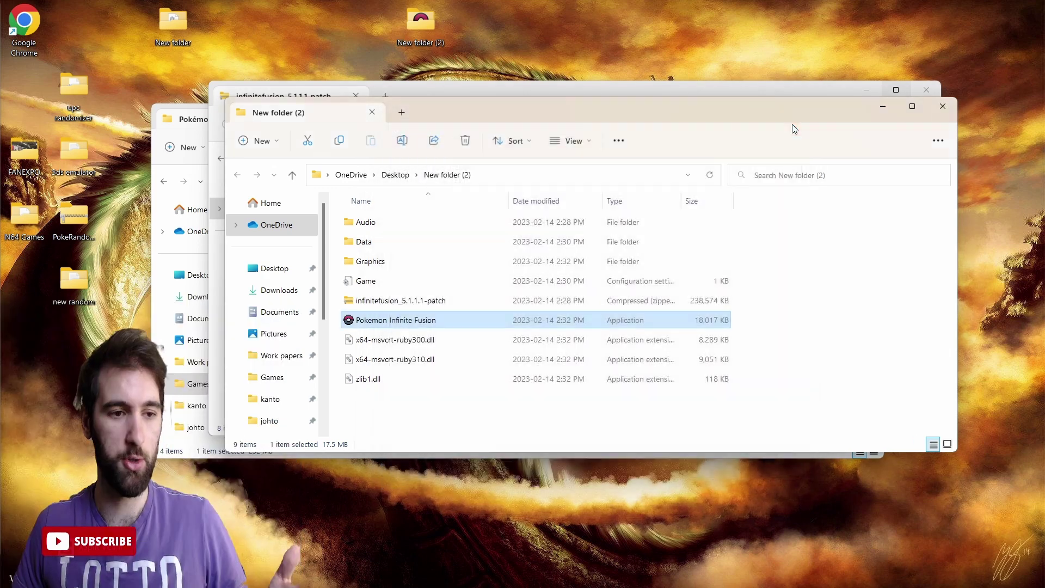